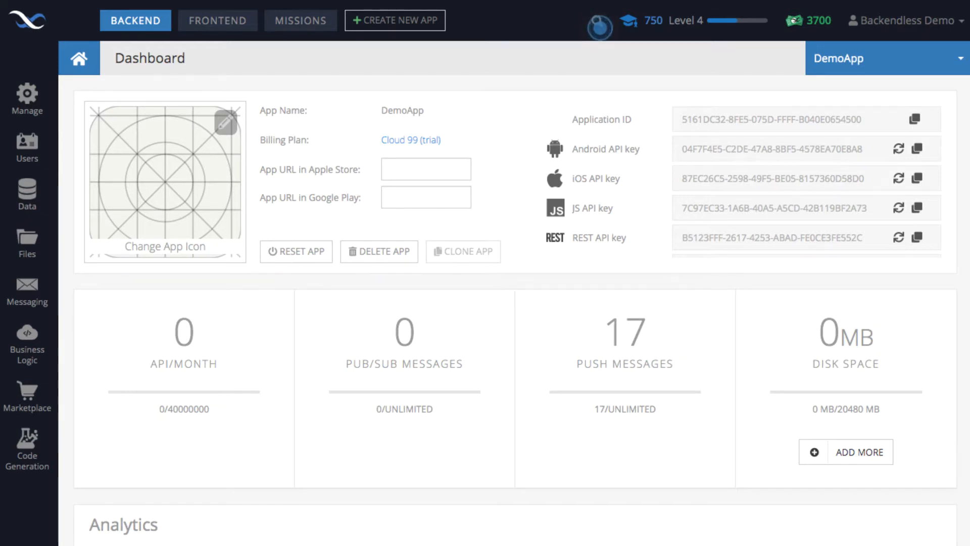
Step: Switch to Android Studio and examine the Backendless.UserService.login call at the end of MainActivity.java
{"action": "key", "text": "super+Tab"}
{"action": "scroll", "coordinate": [637, 351], "scroll_direction": "up", "scroll_amount": 15}
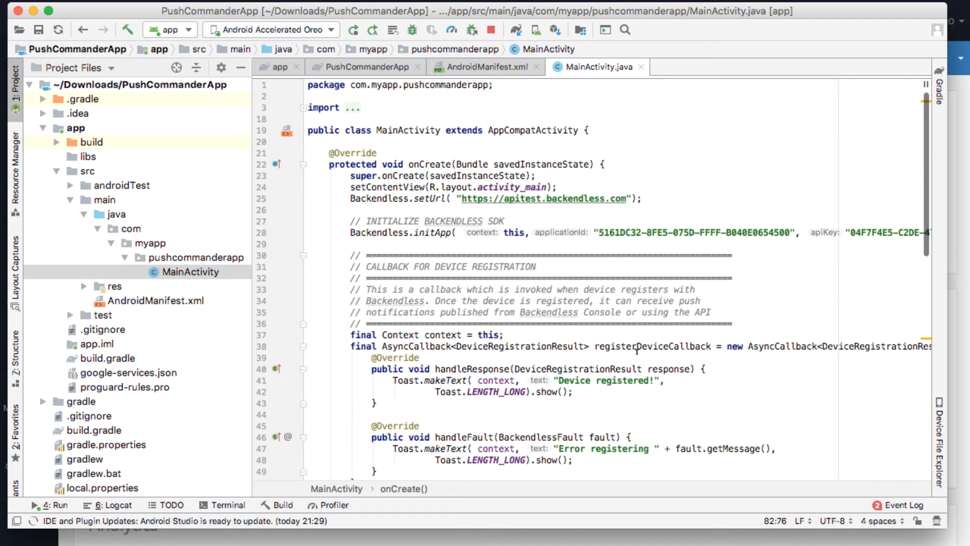
{"action": "scroll", "coordinate": [637, 351], "scroll_direction": "down", "scroll_amount": 15}
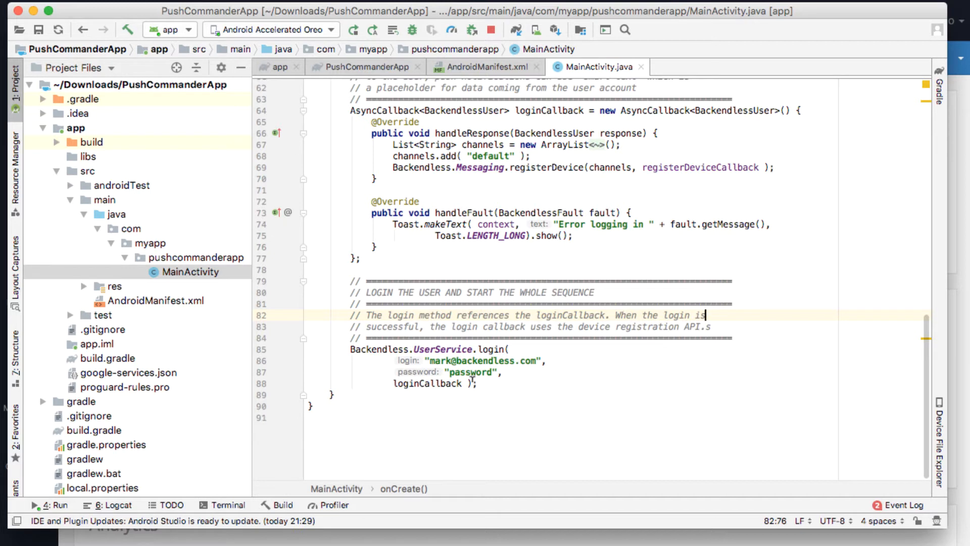
{"action": "left_click_drag", "start_coordinate": [502, 380], "coordinate": [316, 349]}
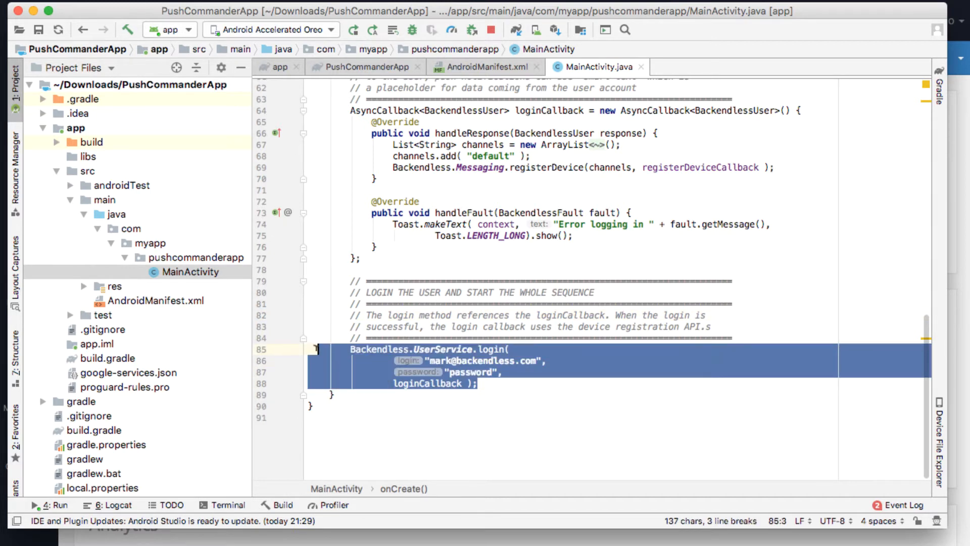
{"action": "left_click", "coordinate": [485, 379]}
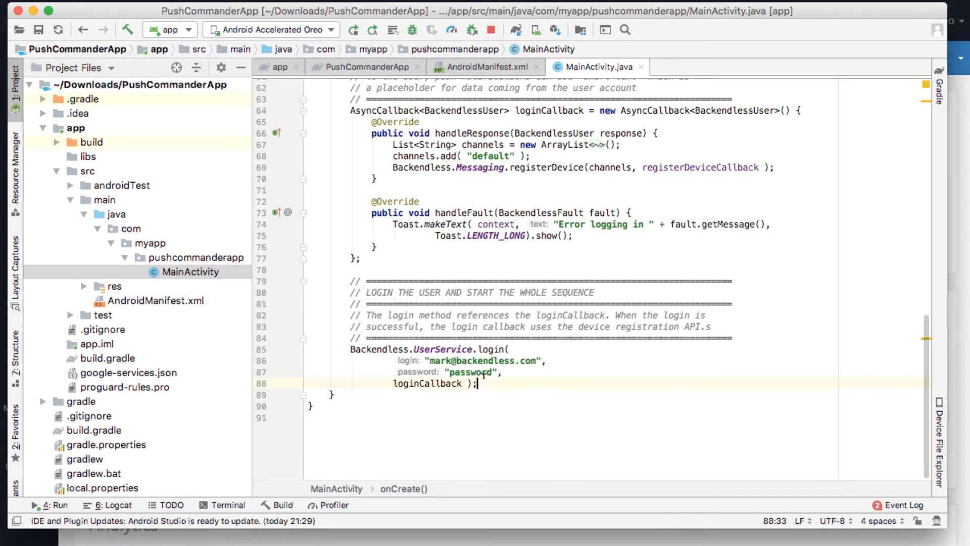
{"action": "left_click_drag", "start_coordinate": [505, 381], "coordinate": [291, 354]}
{"action": "left_click", "coordinate": [509, 414]}
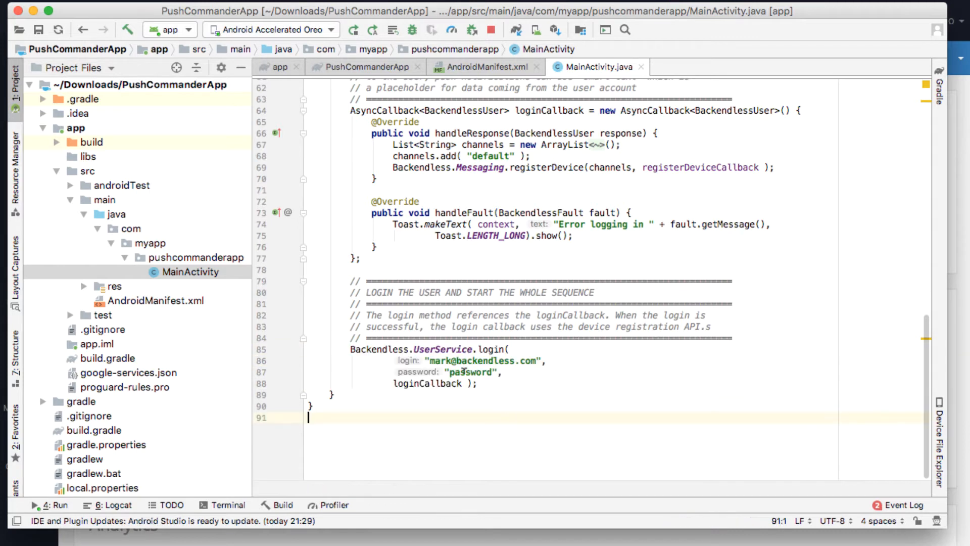
{"action": "double_click", "coordinate": [463, 371]}
{"action": "left_click", "coordinate": [508, 382]}
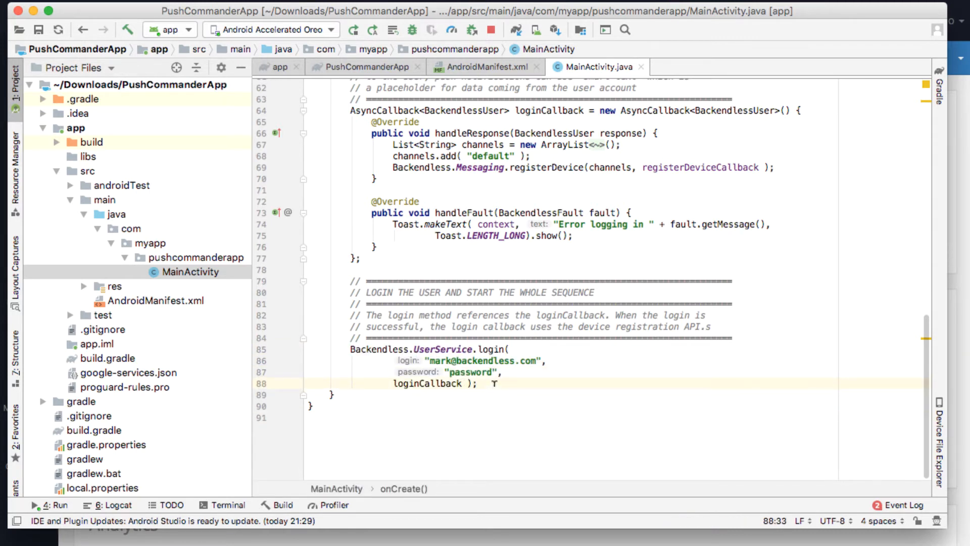
{"action": "left_click_drag", "start_coordinate": [493, 383], "coordinate": [301, 351]}
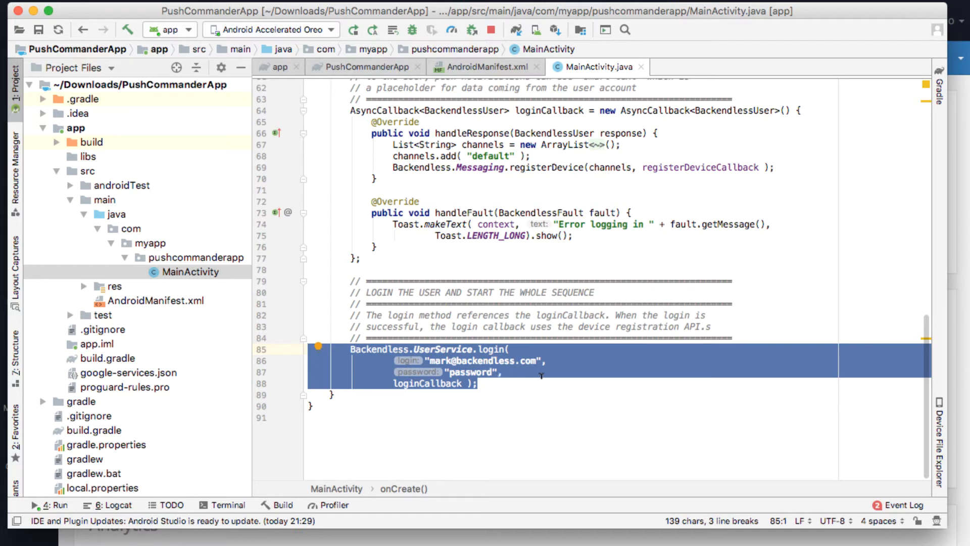
{"action": "left_click_drag", "start_coordinate": [484, 380], "coordinate": [309, 345]}
Step: Examine the loginCallback declaration and the device registration code inside its handleResponse method
{"action": "scroll", "coordinate": [497, 370], "scroll_direction": "up", "scroll_amount": 3}
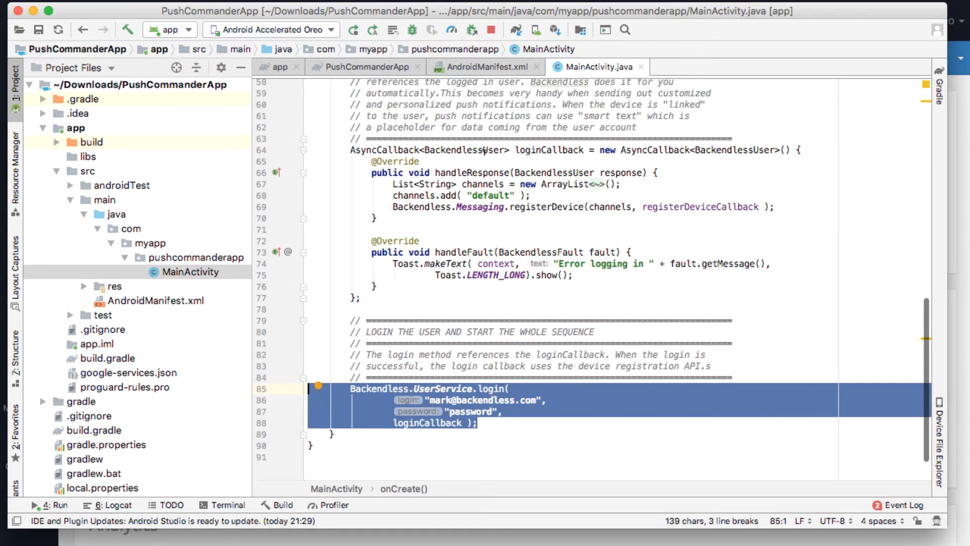
{"action": "left_click_drag", "start_coordinate": [350, 148], "coordinate": [589, 146]}
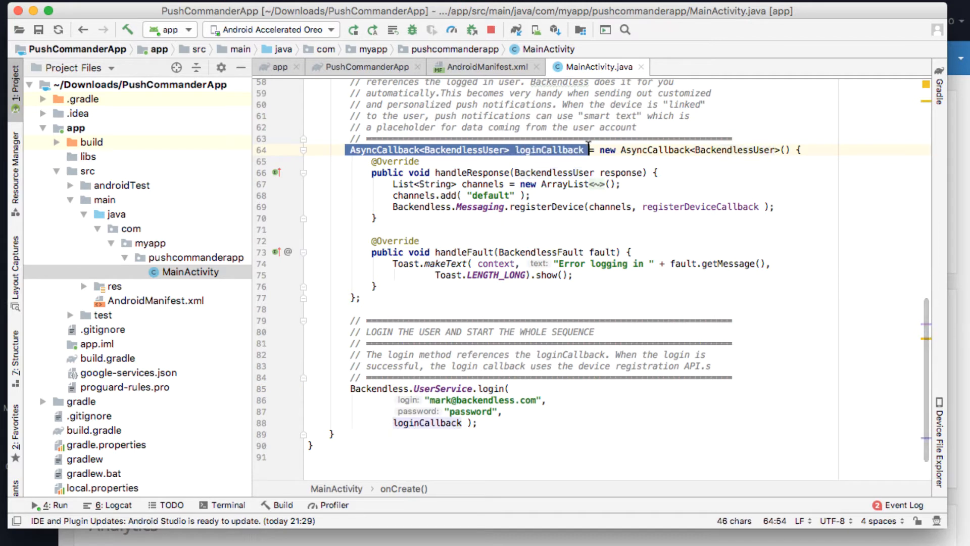
{"action": "left_click", "coordinate": [625, 183]}
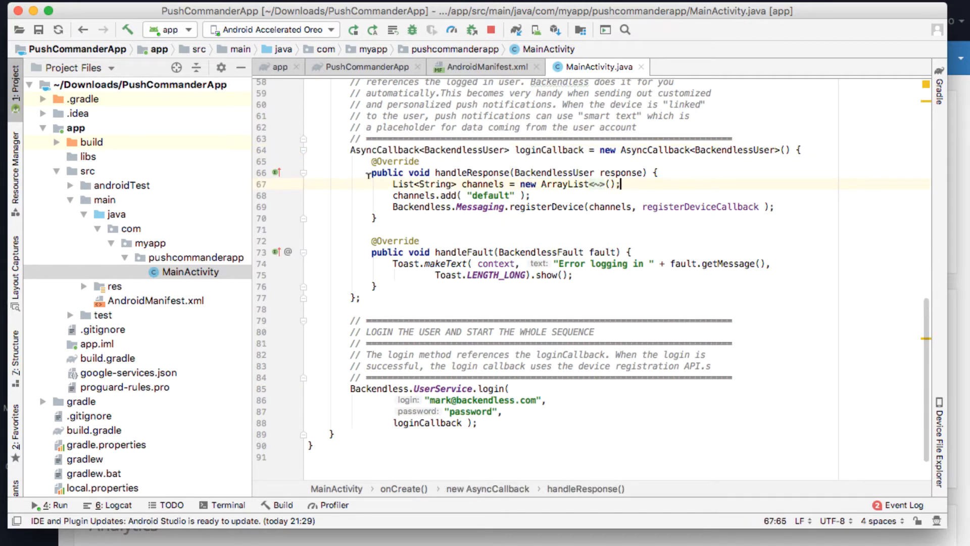
{"action": "left_click_drag", "start_coordinate": [373, 183], "coordinate": [531, 183]}
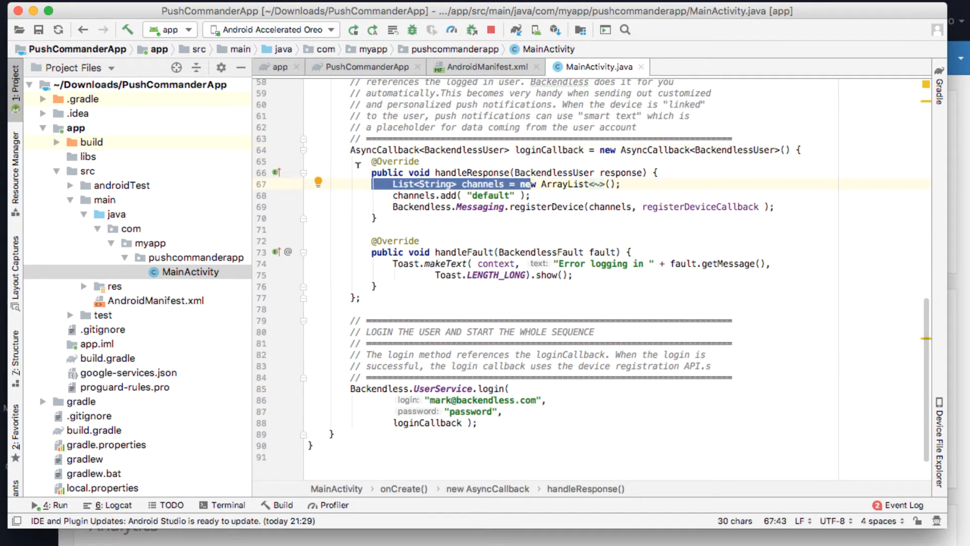
{"action": "left_click_drag", "start_coordinate": [358, 169], "coordinate": [436, 169]}
{"action": "left_click", "coordinate": [467, 180]}
{"action": "left_click_drag", "start_coordinate": [383, 183], "coordinate": [510, 218]}
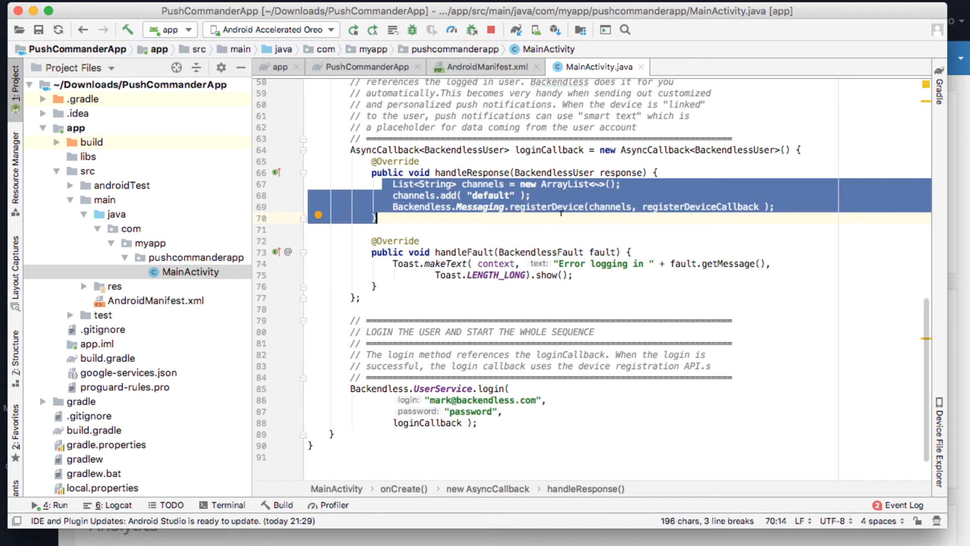
Step: Examine the registerDeviceCallback code and its handleResponse toast, then return to the login call at the file's end
{"action": "scroll", "coordinate": [627, 261], "scroll_direction": "up", "scroll_amount": 10}
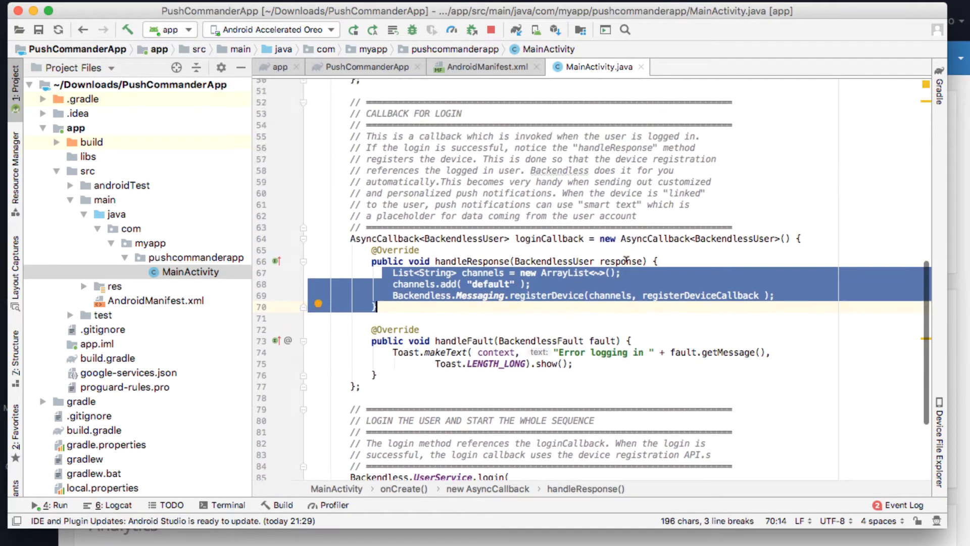
{"action": "left_click_drag", "start_coordinate": [368, 221], "coordinate": [434, 253]}
{"action": "left_click", "coordinate": [599, 234]}
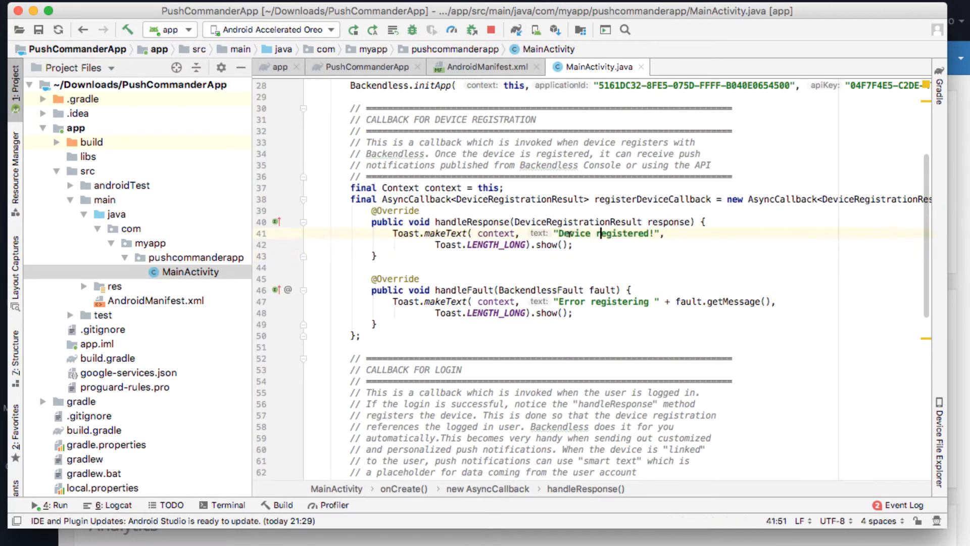
{"action": "scroll", "coordinate": [570, 234], "scroll_direction": "down", "scroll_amount": 10}
{"action": "scroll", "coordinate": [569, 234], "scroll_direction": "down", "scroll_amount": 1}
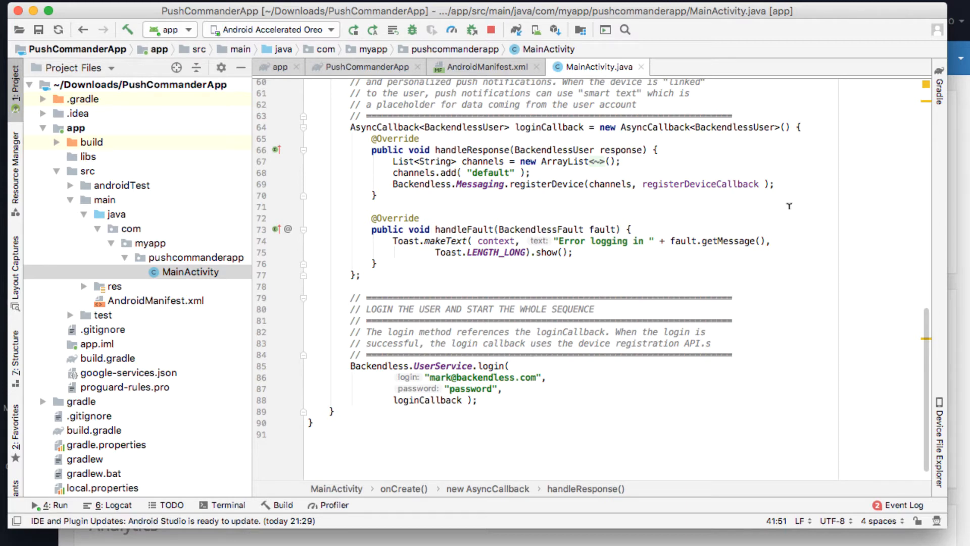
Step: Switch to the Backendless Console in the browser and open the DeviceRegistration system table
{"action": "left_click", "coordinate": [961, 218]}
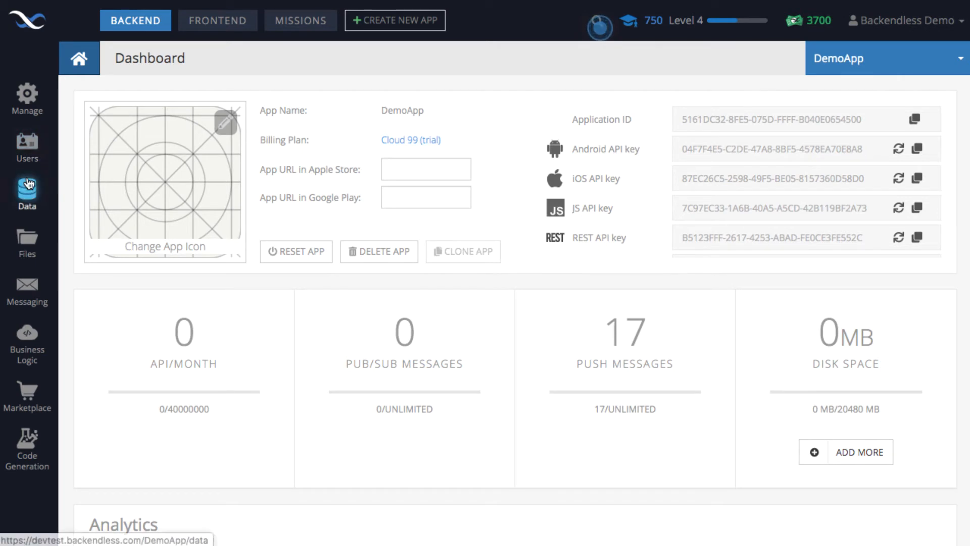
{"action": "left_click", "coordinate": [34, 196]}
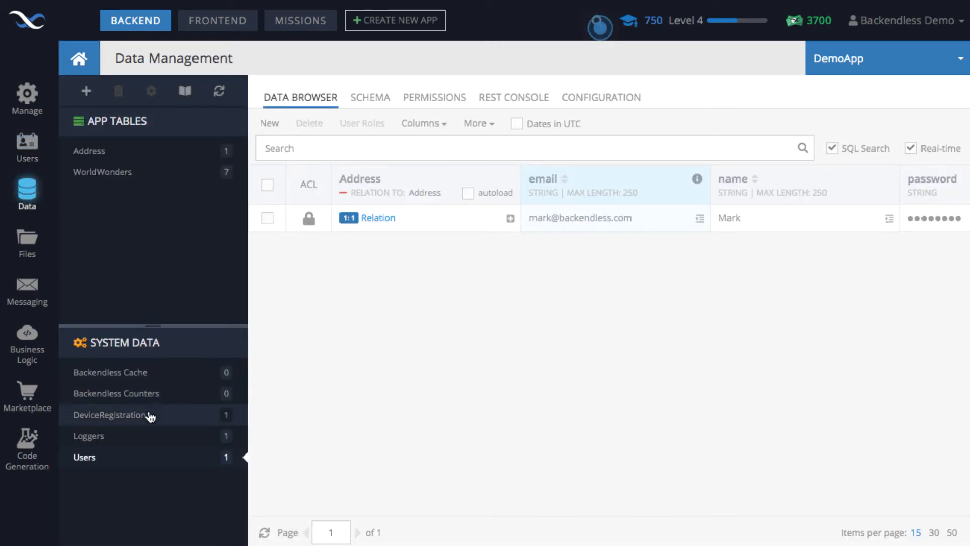
{"action": "left_click", "coordinate": [144, 417]}
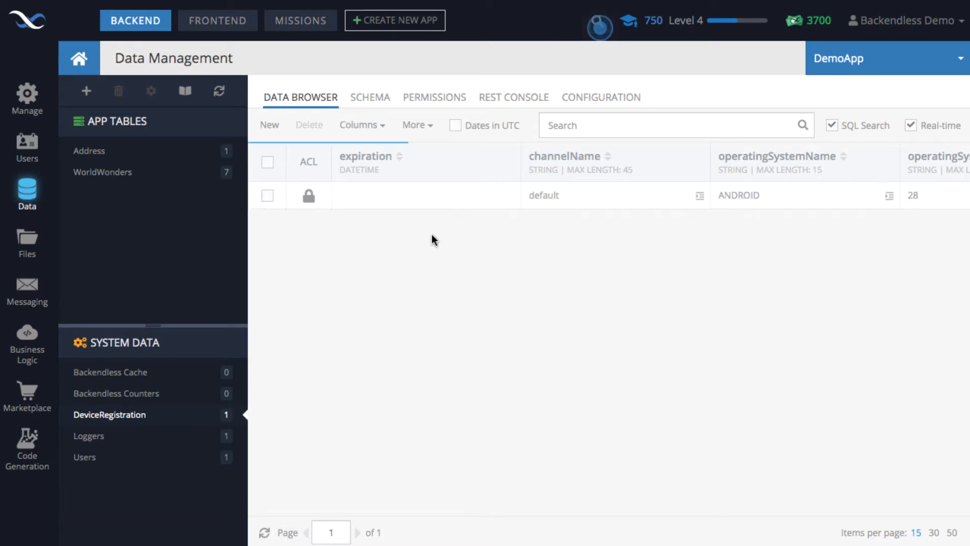
Step: Inspect the device registration record's columns, follow its user relation to the linked user, and return to the DeviceRegistration table
{"action": "scroll", "coordinate": [597, 213], "scroll_direction": "right", "scroll_amount": 10}
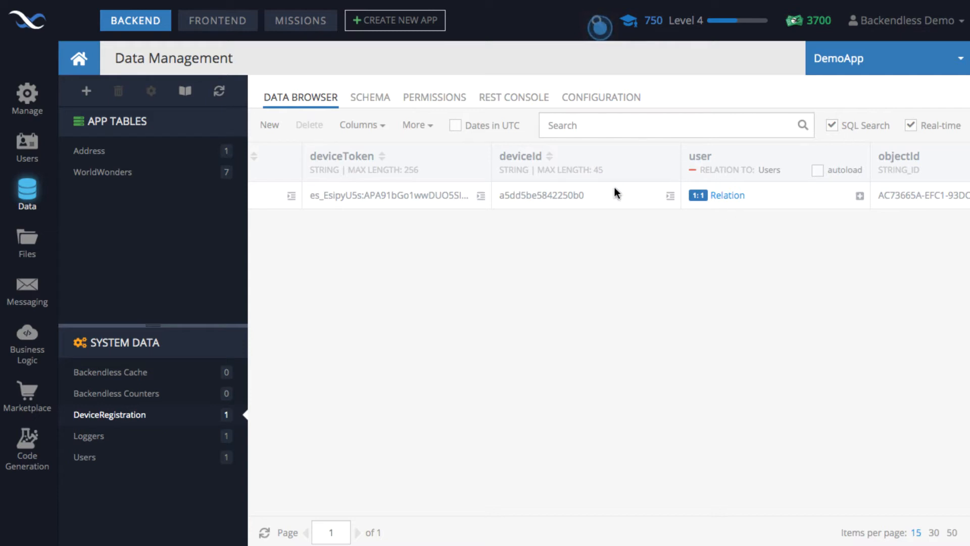
{"action": "scroll", "coordinate": [615, 193], "scroll_direction": "right", "scroll_amount": 10}
{"action": "scroll", "coordinate": [614, 192], "scroll_direction": "left", "scroll_amount": 10}
{"action": "scroll", "coordinate": [616, 194], "scroll_direction": "right", "scroll_amount": 3}
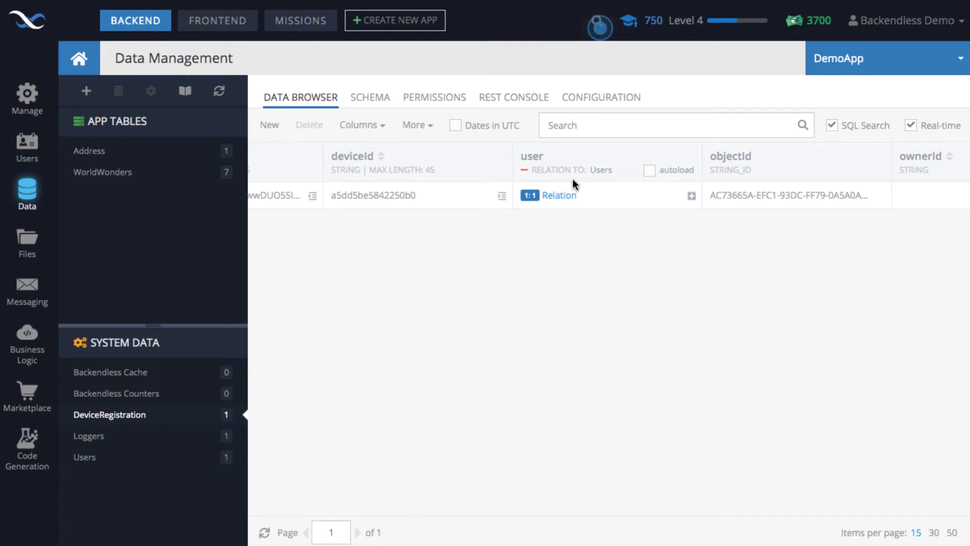
{"action": "left_click", "coordinate": [570, 197]}
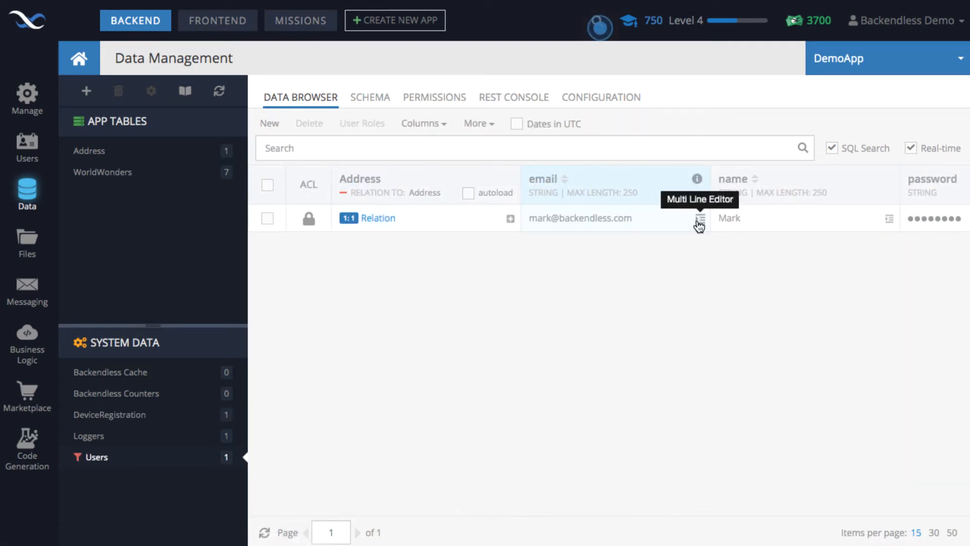
{"action": "left_click", "coordinate": [132, 416]}
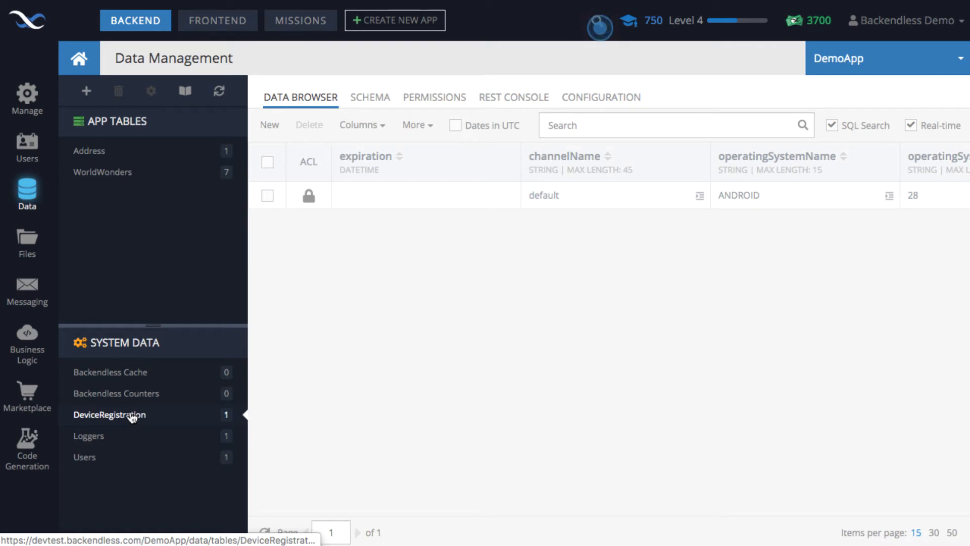
Step: Open the PushMission push template and review its message, title and subtitle
{"action": "left_click", "coordinate": [29, 294]}
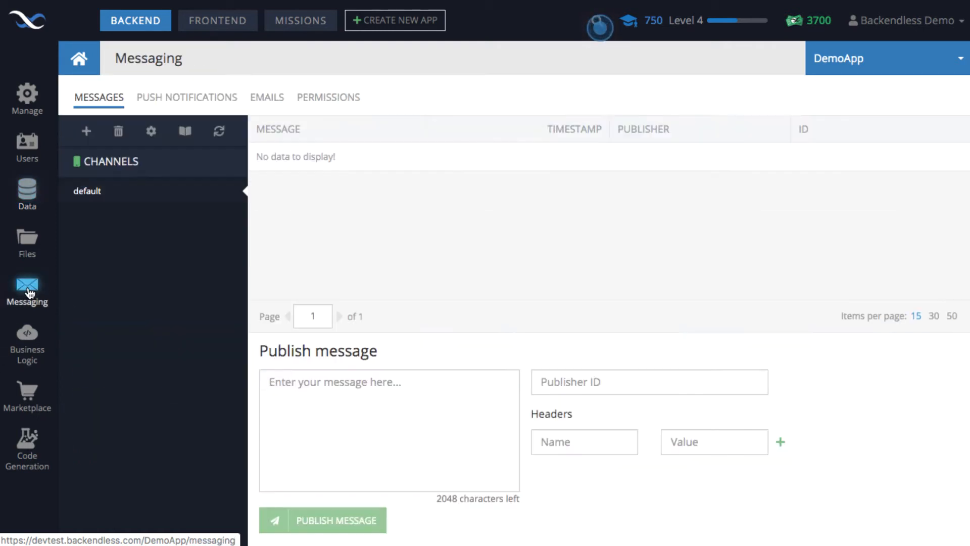
{"action": "left_click", "coordinate": [196, 96]}
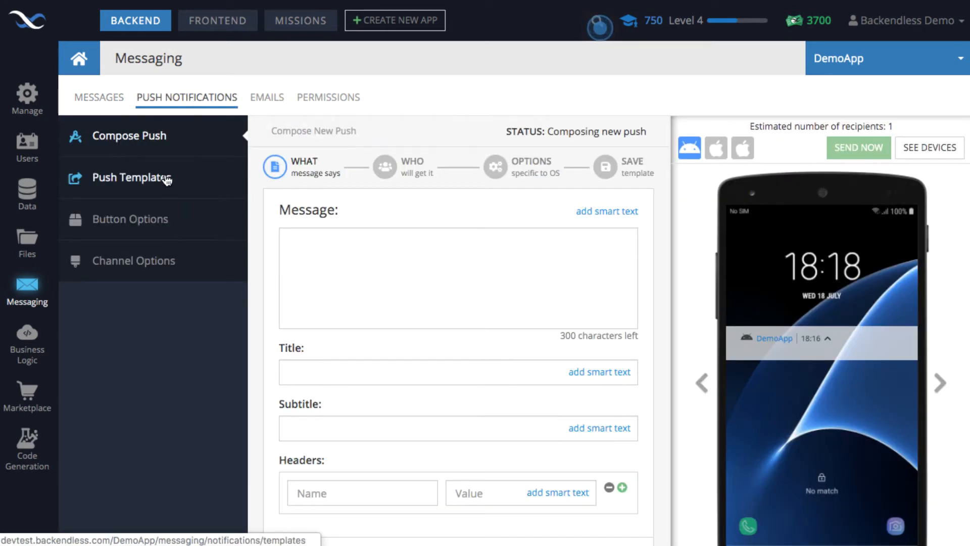
{"action": "left_click", "coordinate": [166, 180]}
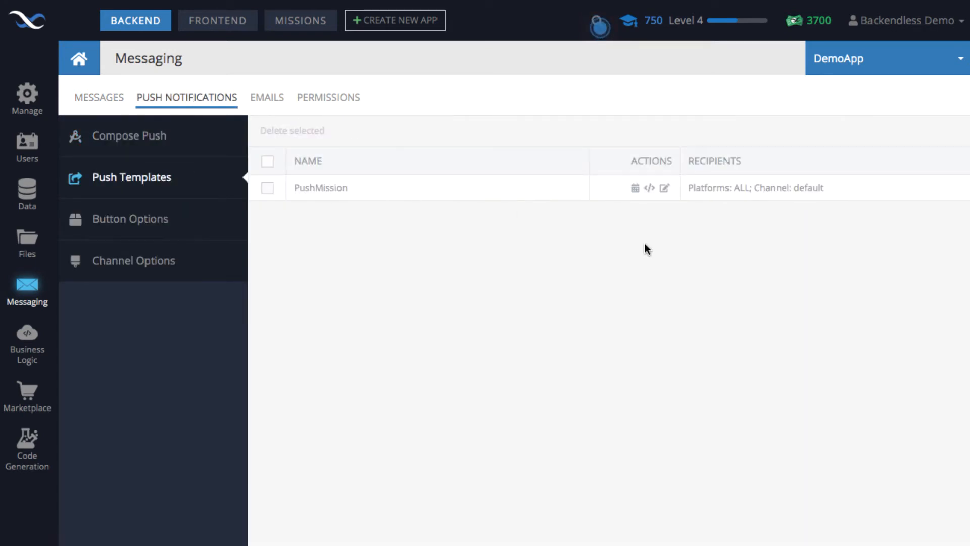
{"action": "left_click", "coordinate": [664, 189]}
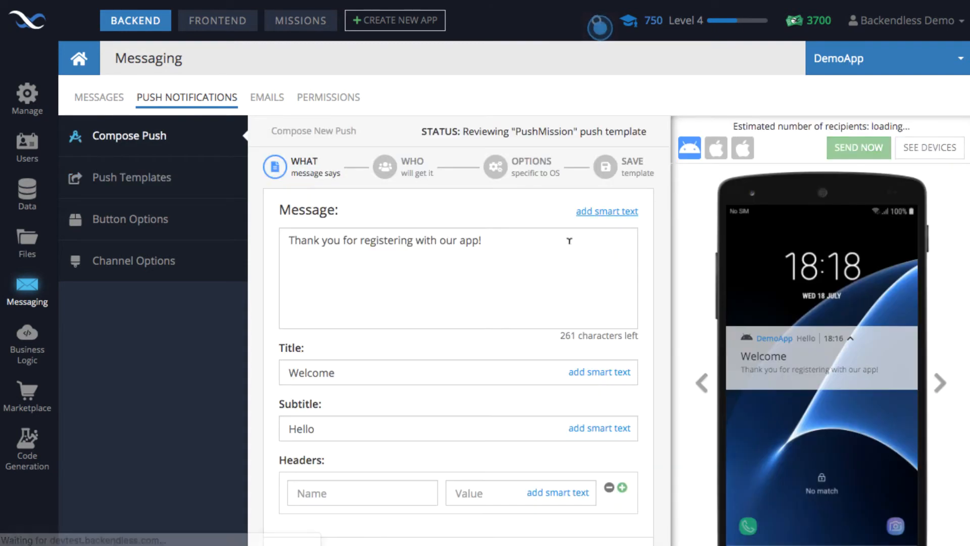
{"action": "scroll", "coordinate": [544, 279], "scroll_direction": "down", "scroll_amount": 1}
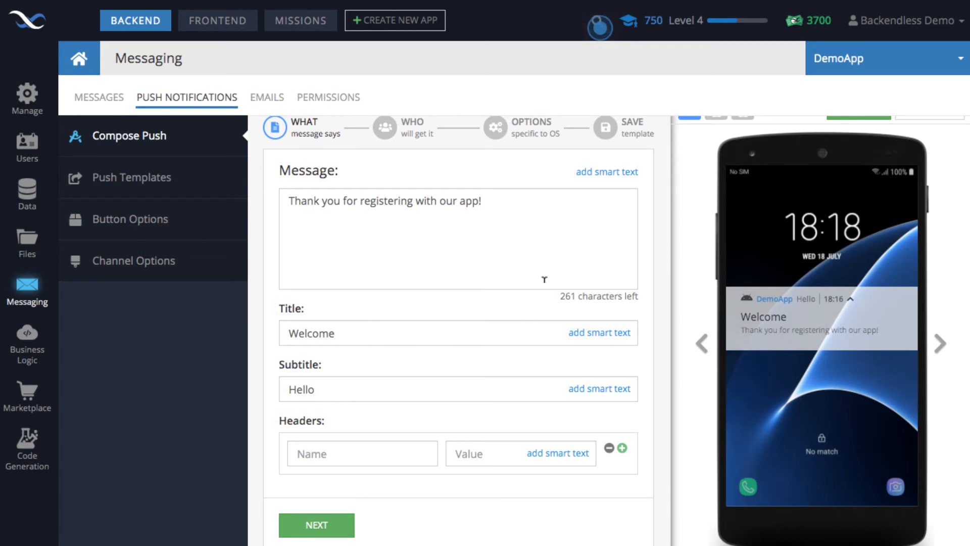
{"action": "scroll", "coordinate": [605, 261], "scroll_direction": "up", "scroll_amount": 1}
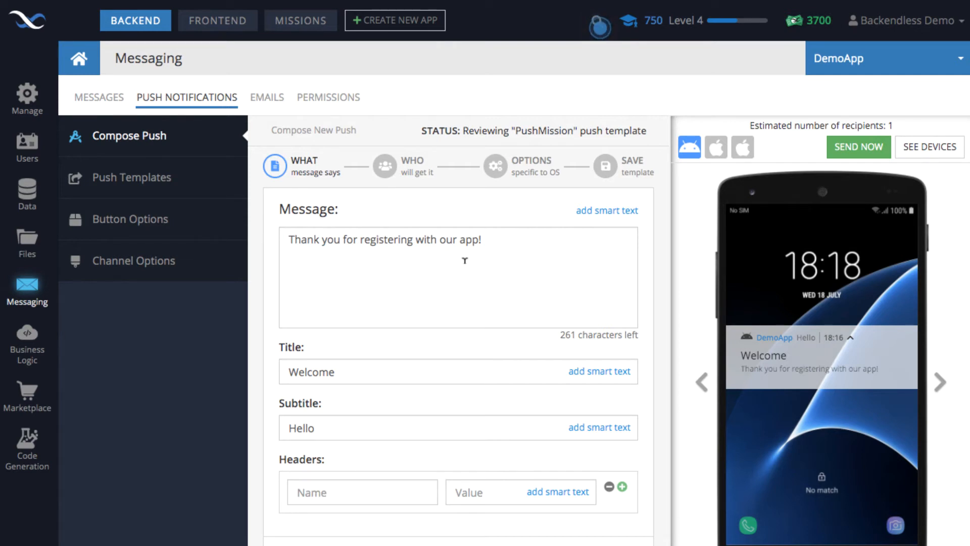
Step: Open the Users system table and examine the user record's address relation, email and name columns
{"action": "left_click", "coordinate": [30, 199]}
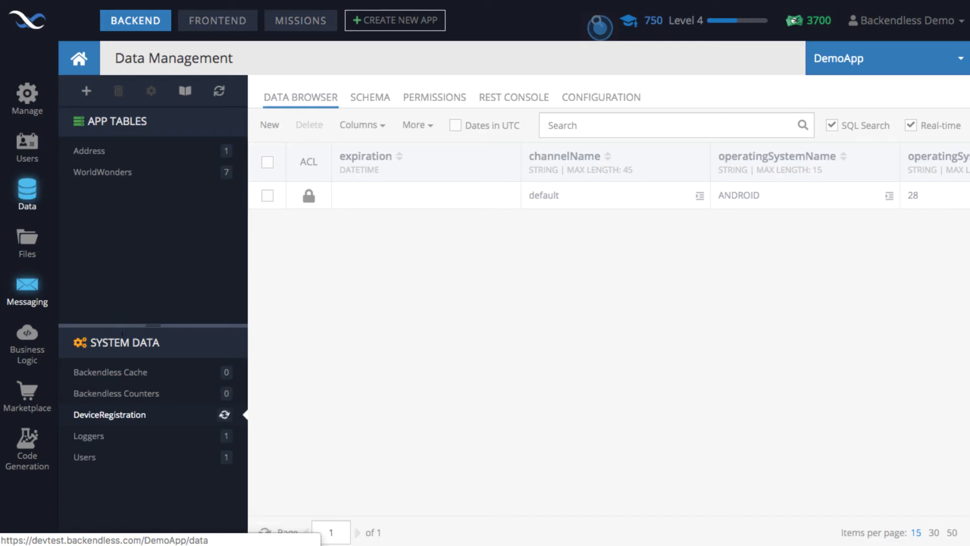
{"action": "left_click", "coordinate": [98, 457]}
{"action": "scroll", "coordinate": [463, 296], "scroll_direction": "right", "scroll_amount": 3}
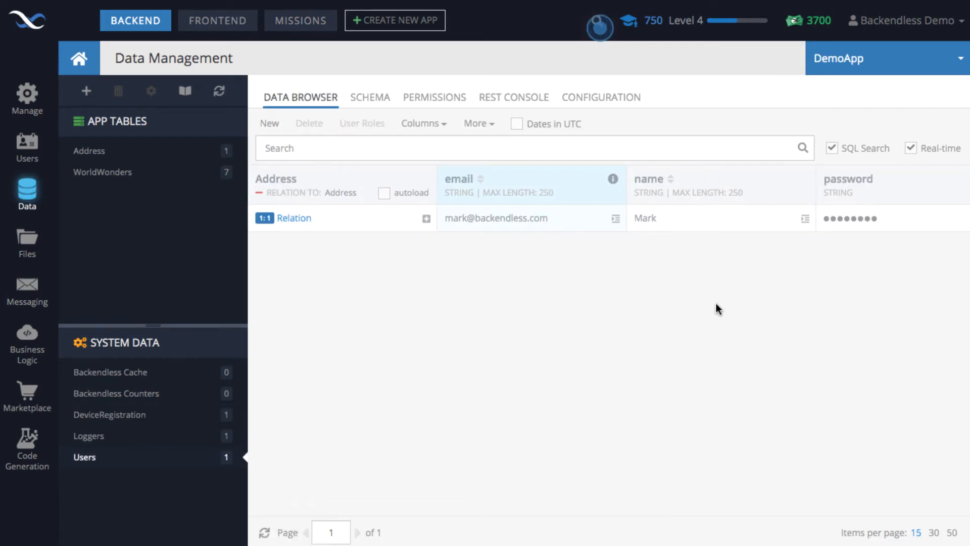
{"action": "scroll", "coordinate": [717, 303], "scroll_direction": "right", "scroll_amount": 1}
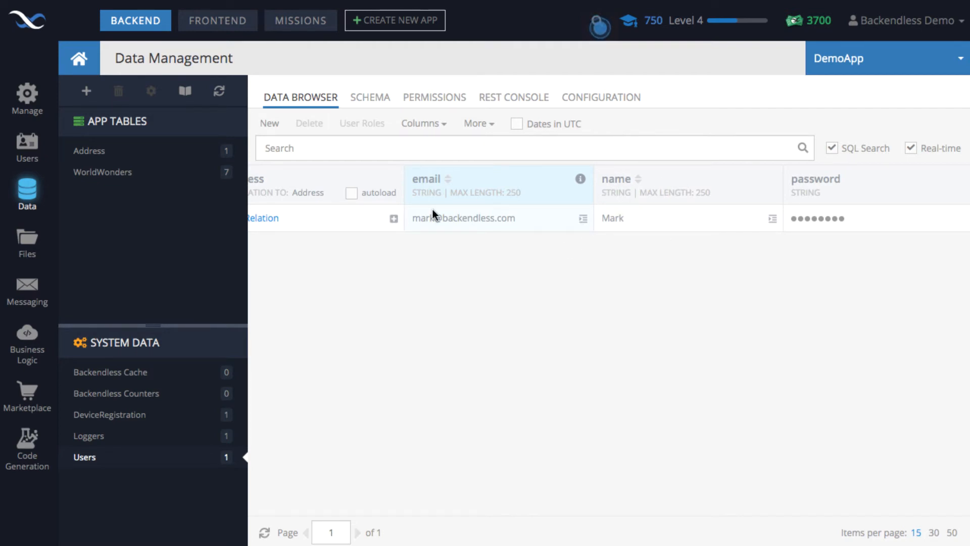
Step: Open the PushMission push template for editing and place the text cursor in its message after "Thank you"
{"action": "left_click", "coordinate": [20, 296]}
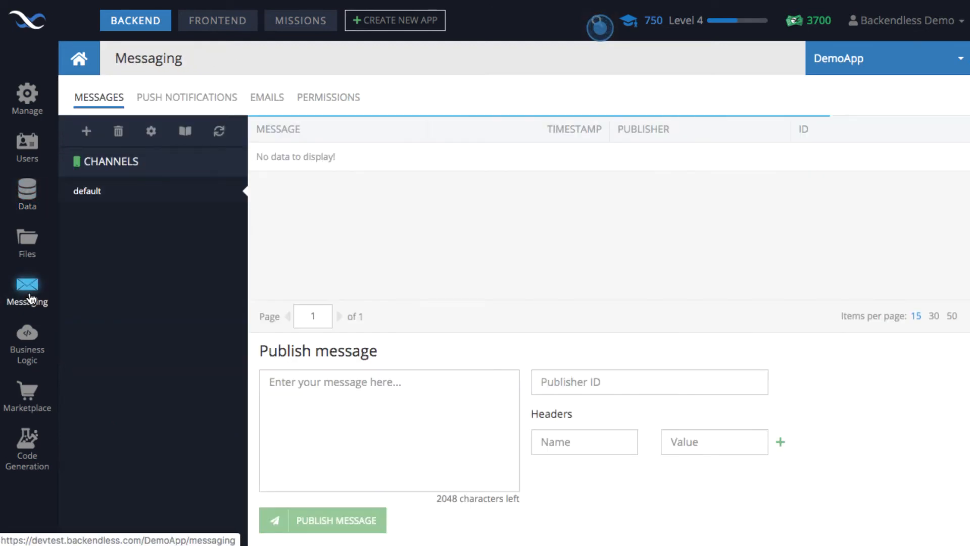
{"action": "left_click", "coordinate": [194, 103]}
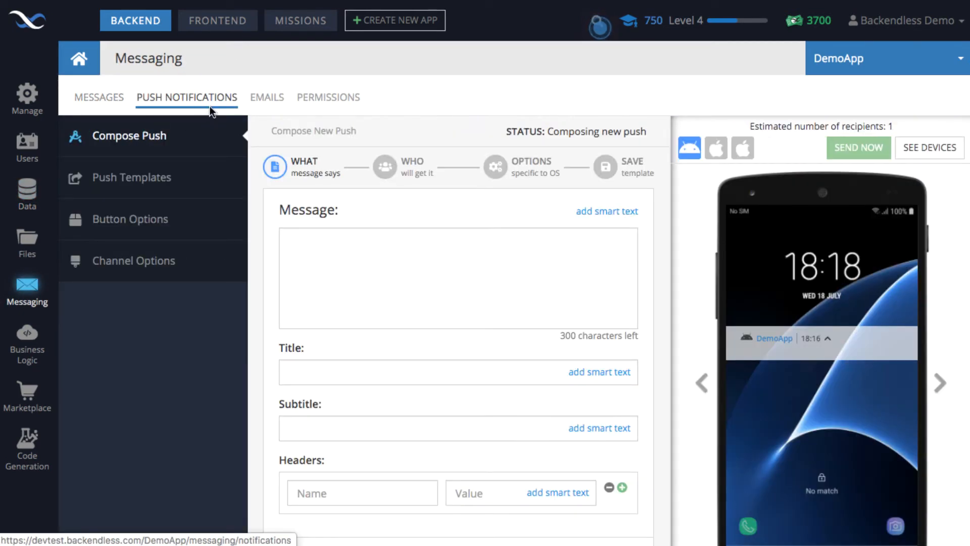
{"action": "left_click", "coordinate": [140, 181]}
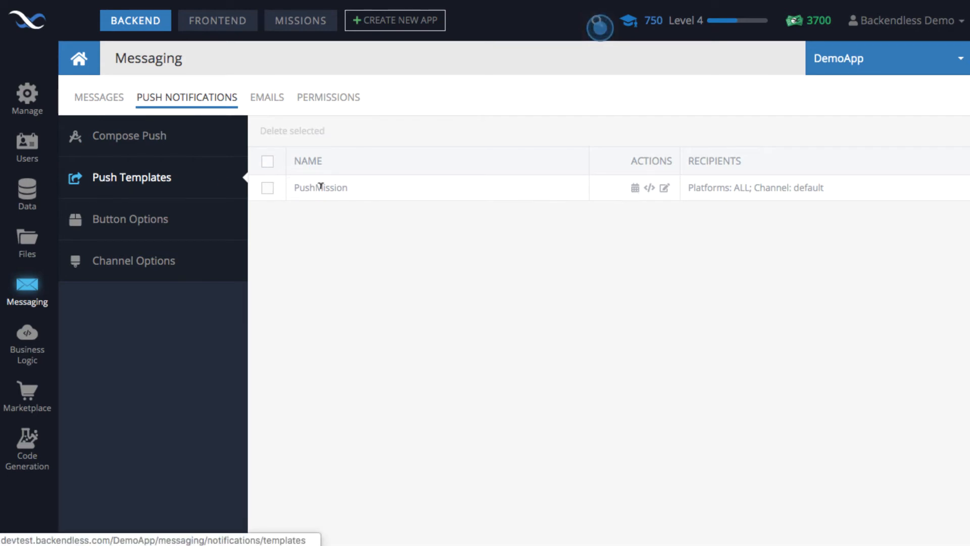
{"action": "left_click", "coordinate": [665, 190]}
{"action": "left_click", "coordinate": [341, 239]}
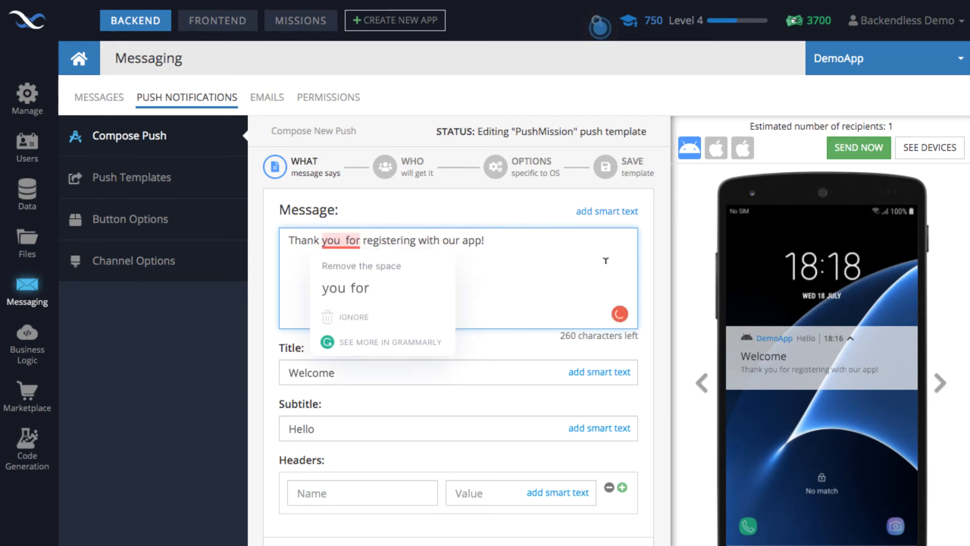
Step: Insert the user's name property as smart text into the message between "Thank you" and "for registering"
{"action": "left_click", "coordinate": [595, 217]}
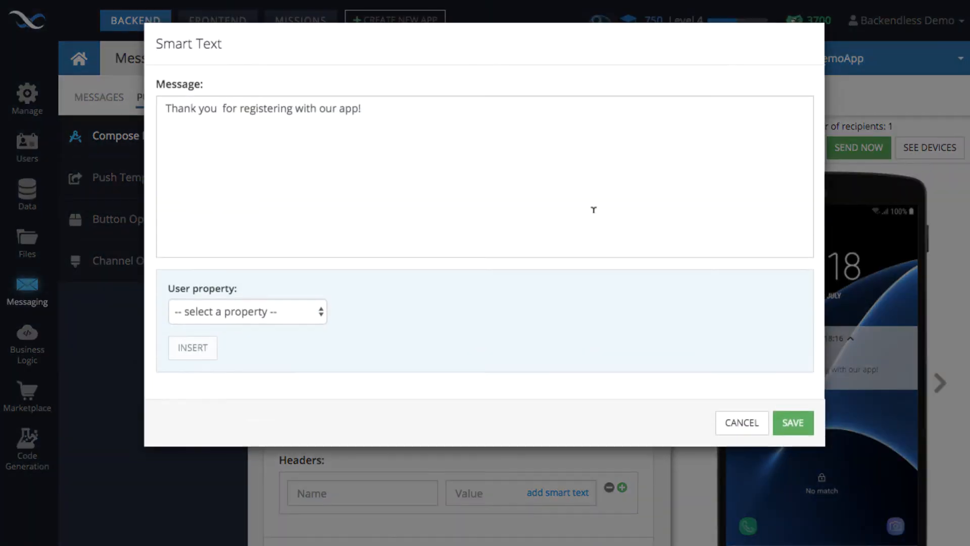
{"action": "left_click", "coordinate": [220, 108]}
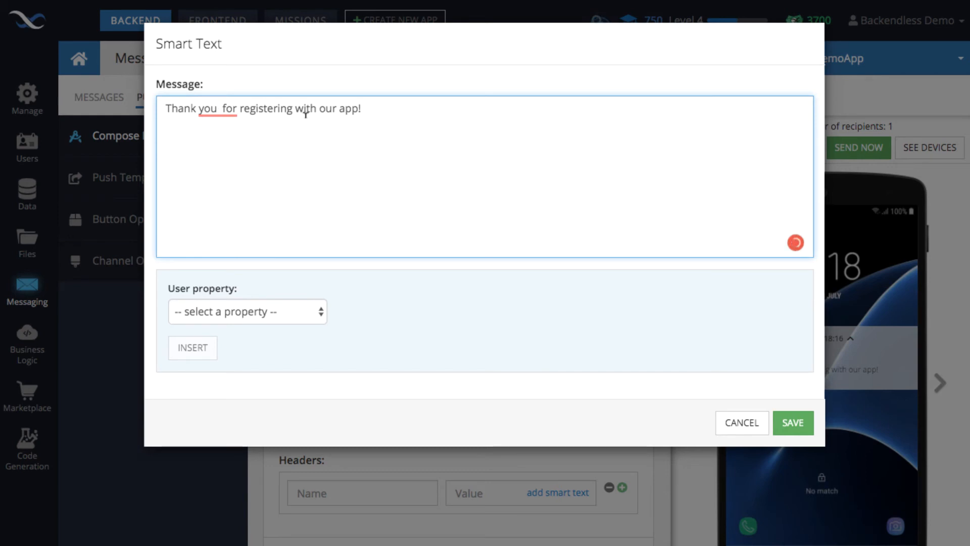
{"action": "left_click", "coordinate": [225, 109]}
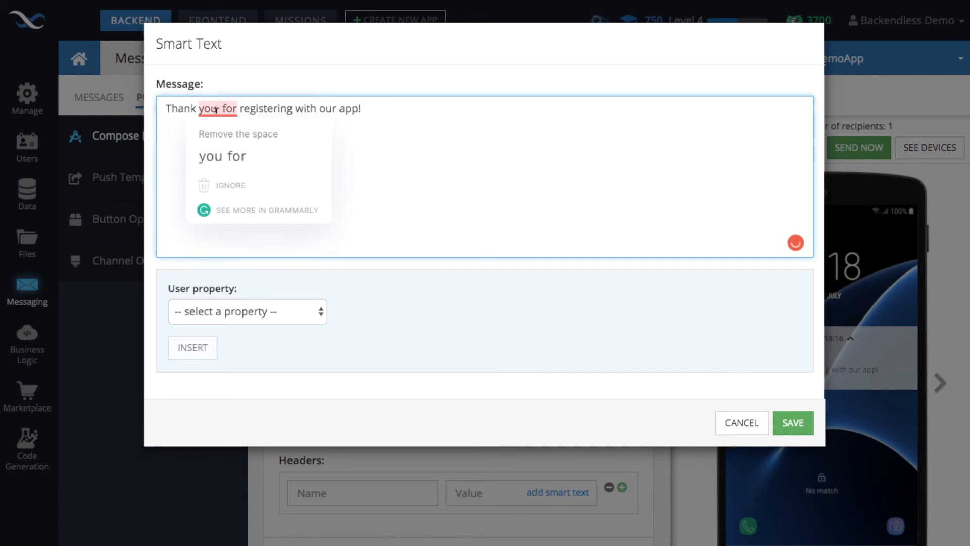
{"action": "left_click", "coordinate": [214, 311]}
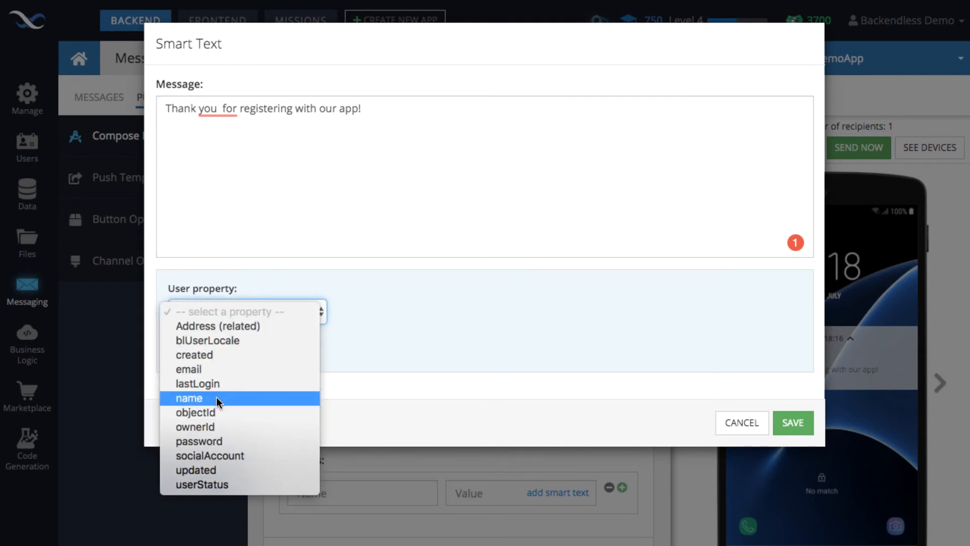
{"action": "left_click", "coordinate": [195, 399]}
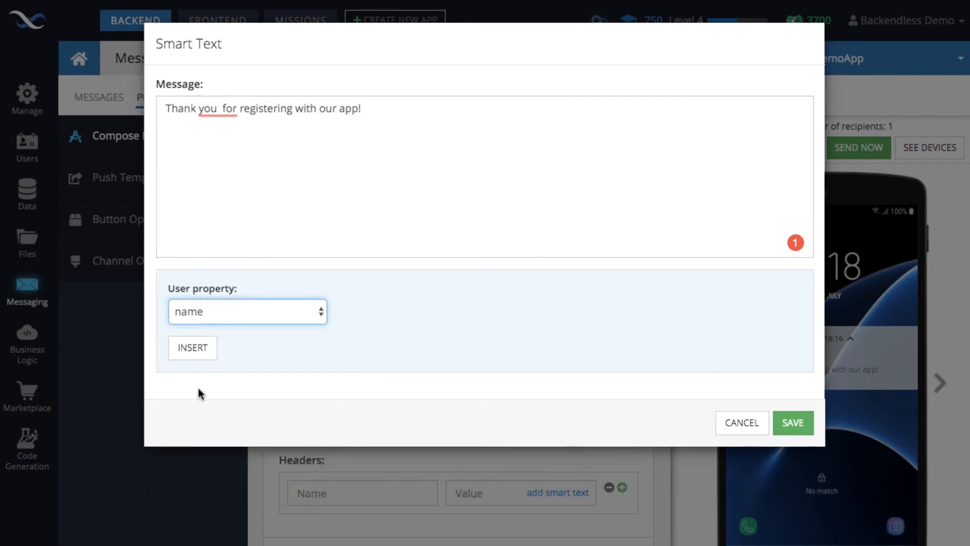
{"action": "left_click", "coordinate": [192, 348]}
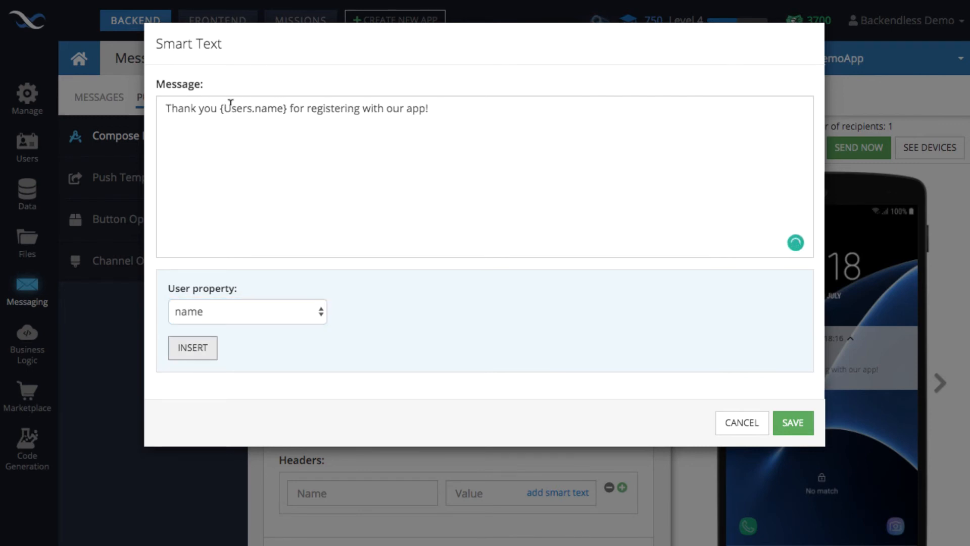
Step: Add a comma after the {Users.name} placeholder and save the smart text message
{"action": "left_click", "coordinate": [284, 108]}
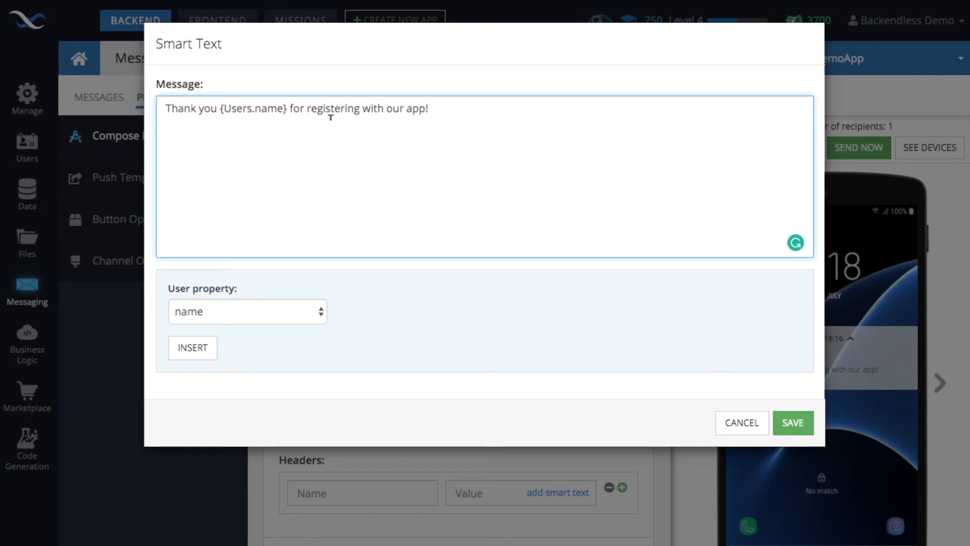
{"action": "key", "text": "Right"}
{"action": "type", "text": ","}
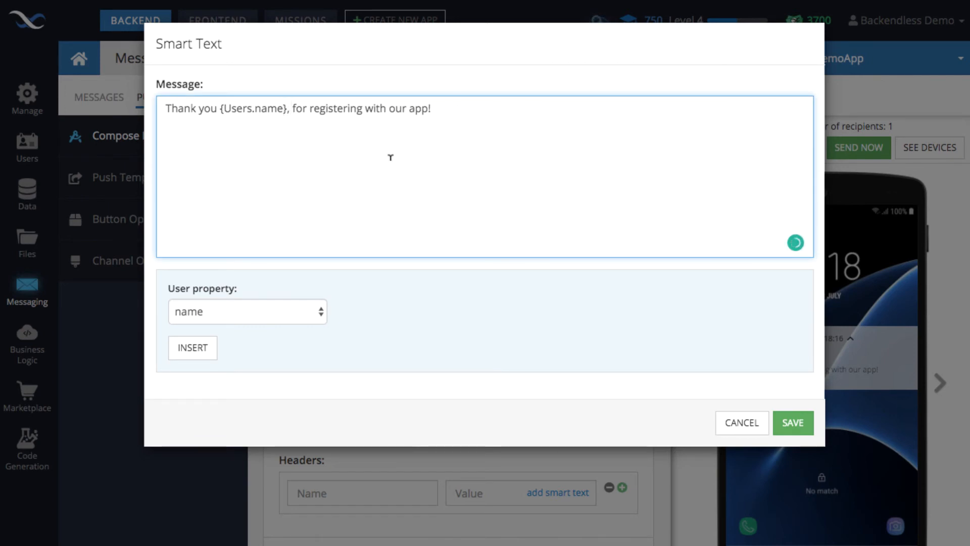
{"action": "left_click", "coordinate": [793, 423]}
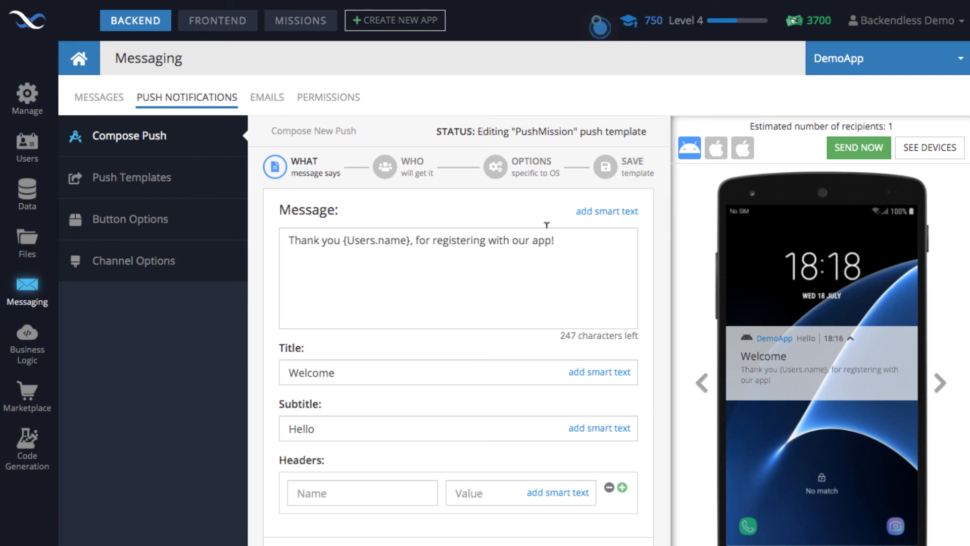
Step: Save the edited template as PushMission and return to its message content
{"action": "left_click", "coordinate": [642, 176]}
{"action": "left_click", "coordinate": [601, 292]}
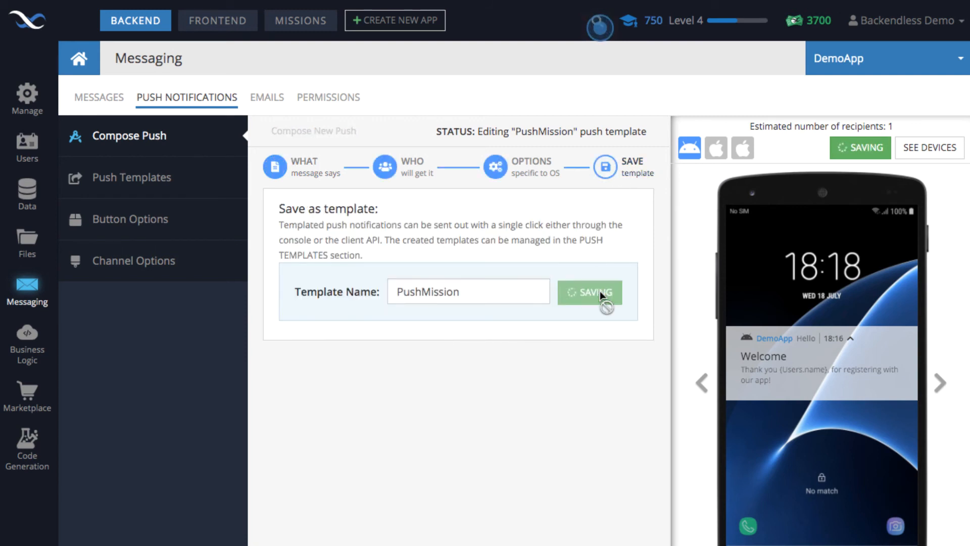
{"action": "left_click", "coordinate": [310, 169]}
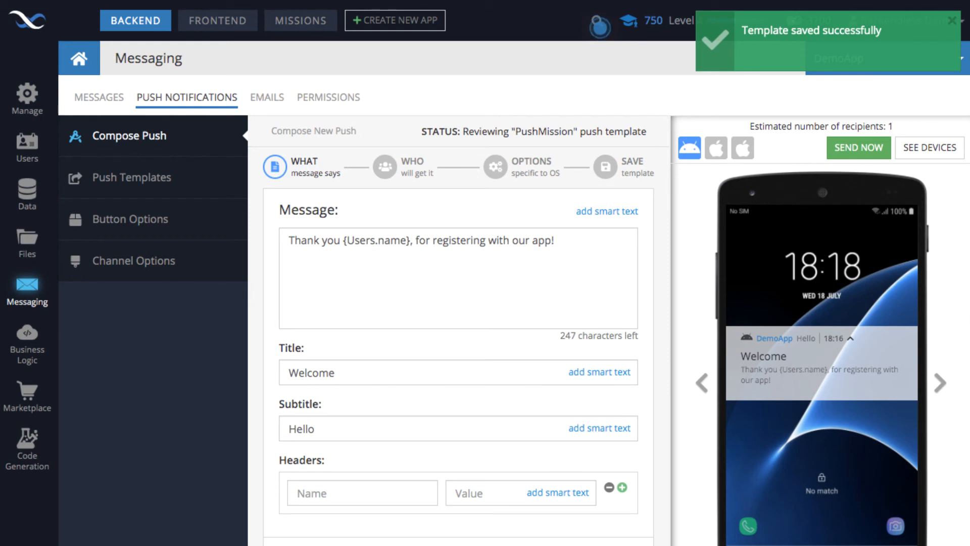
Step: Check the PushCommanderApp screen in the Android emulator, return to the Backendless Console, and send the PushMission push notification
{"action": "key", "text": "super+Tab"}
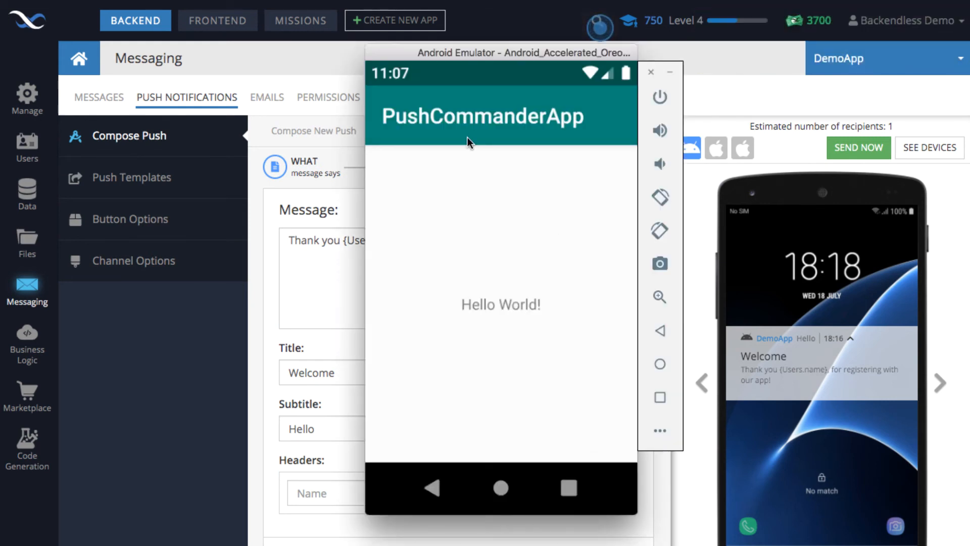
{"action": "left_click_drag", "start_coordinate": [460, 50], "coordinate": [560, 64]}
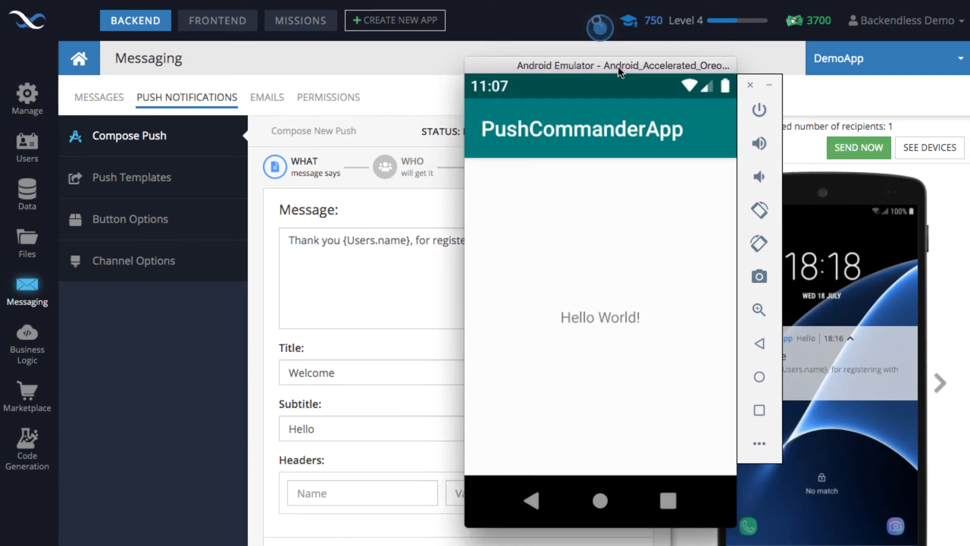
{"action": "left_click_drag", "start_coordinate": [617, 66], "coordinate": [513, 66]}
{"action": "left_click", "coordinate": [747, 89]}
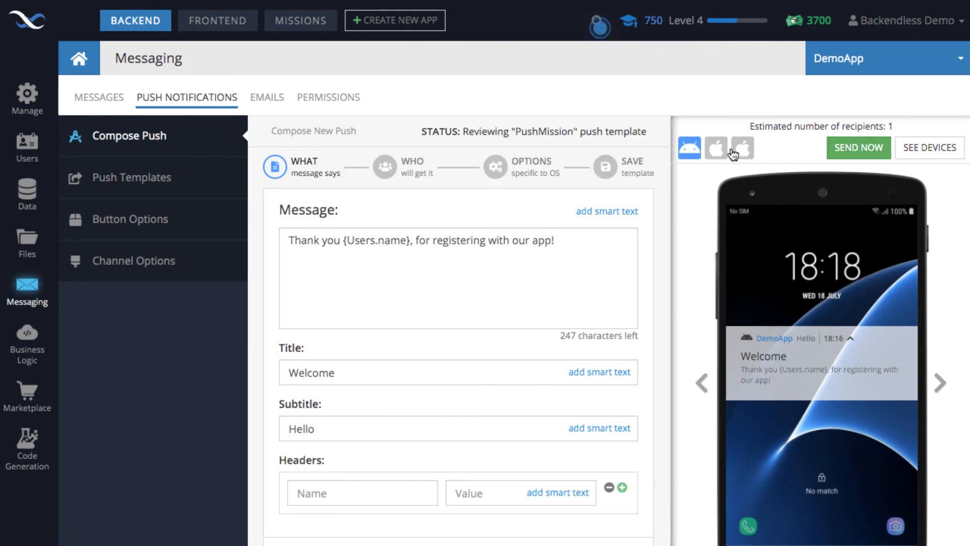
{"action": "left_click", "coordinate": [853, 155]}
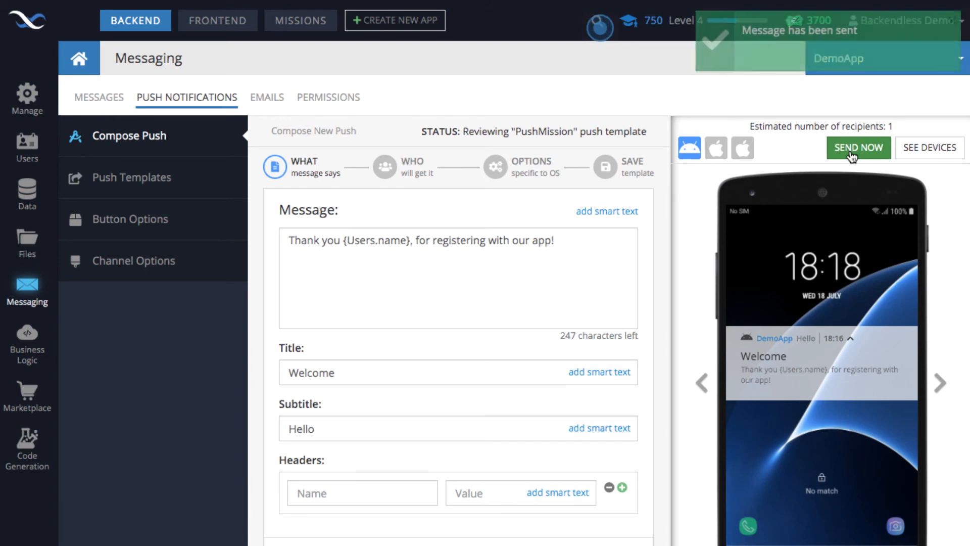
Step: Switch to the Android emulator and expand the notification shade to read the received push notification
{"action": "key", "text": "super+Tab"}
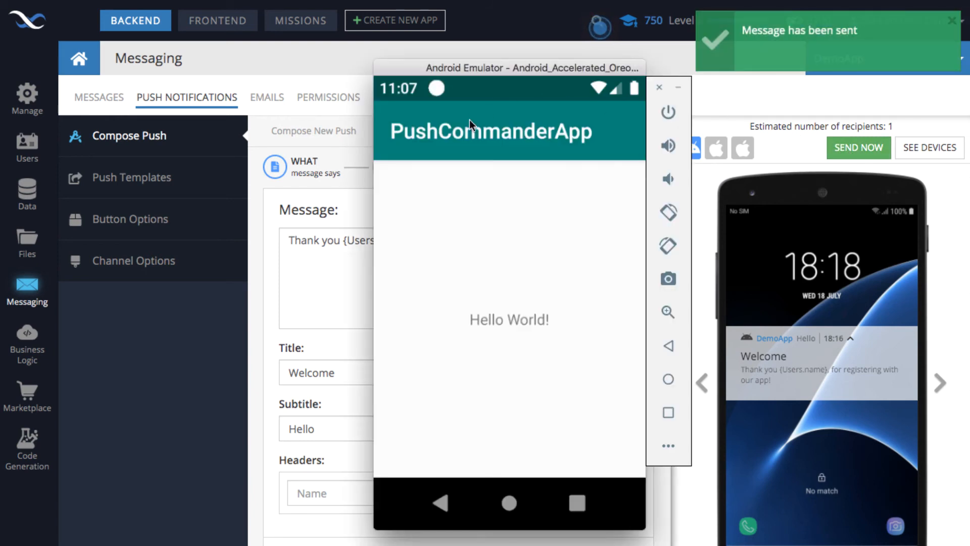
{"action": "left_click", "coordinate": [437, 93]}
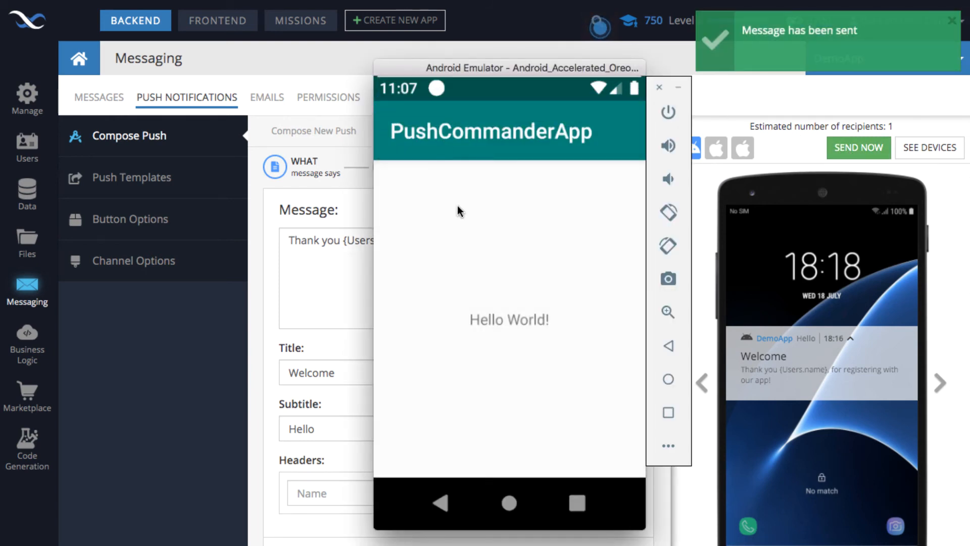
{"action": "left_click_drag", "start_coordinate": [438, 87], "coordinate": [445, 417]}
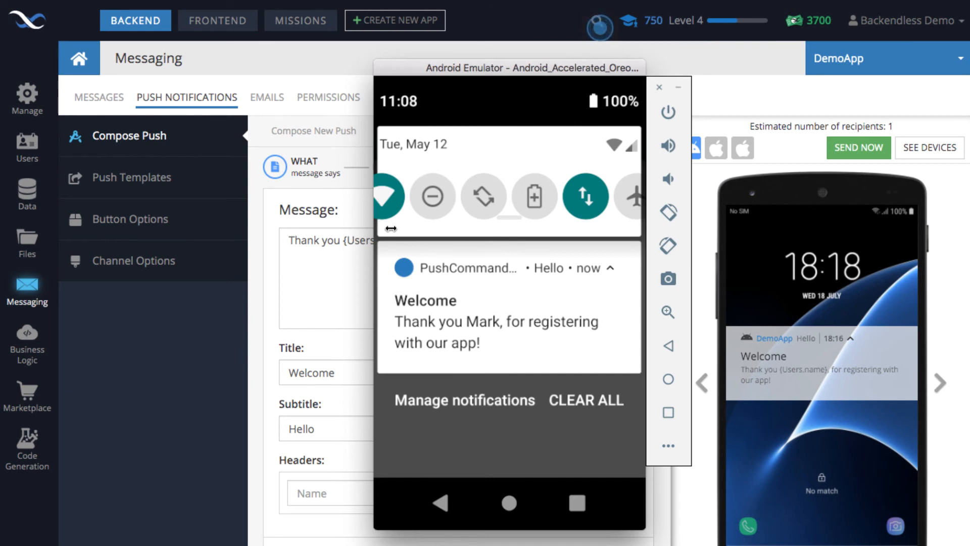
Step: Return to the Backendless Console and review which of the template's Android options and message fields accept smart text
{"action": "left_click", "coordinate": [259, 219]}
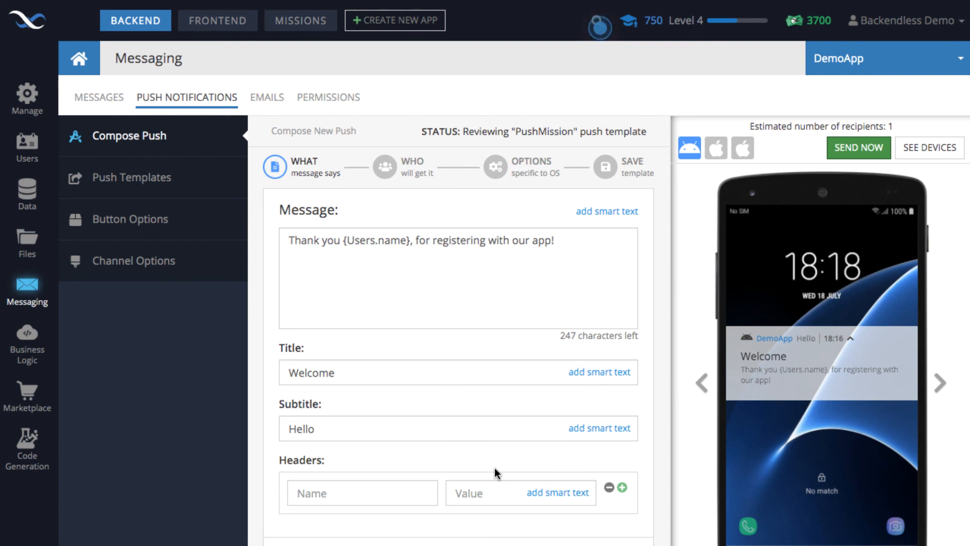
{"action": "left_click", "coordinate": [532, 178]}
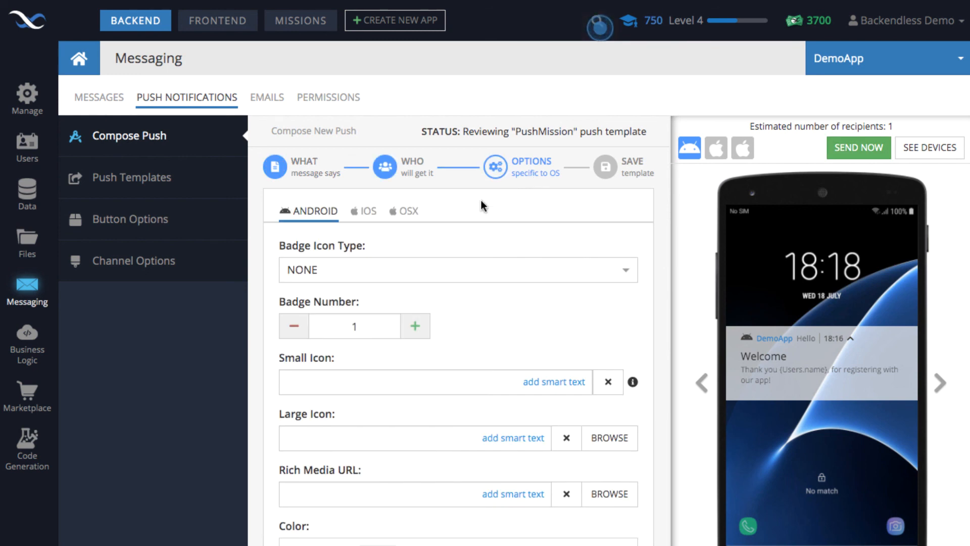
{"action": "scroll", "coordinate": [559, 268], "scroll_direction": "down", "scroll_amount": 1}
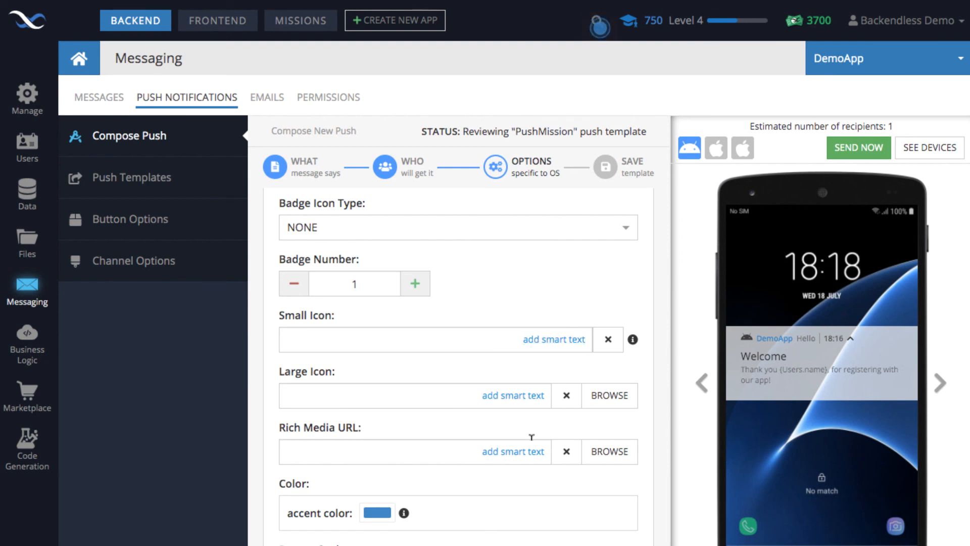
{"action": "scroll", "coordinate": [411, 372], "scroll_direction": "down", "scroll_amount": 5}
{"action": "scroll", "coordinate": [411, 374], "scroll_direction": "up", "scroll_amount": 5}
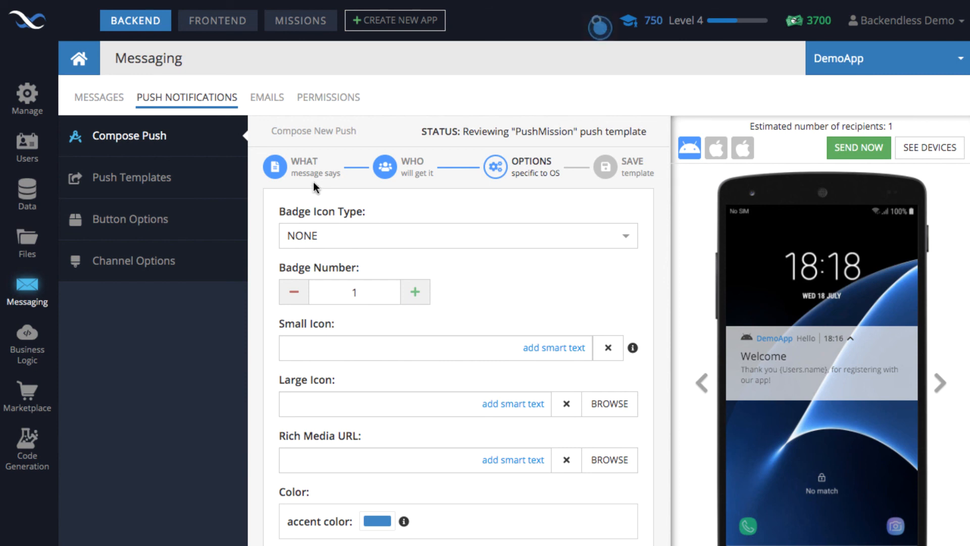
{"action": "left_click", "coordinate": [299, 177]}
{"action": "scroll", "coordinate": [486, 277], "scroll_direction": "down", "scroll_amount": 1}
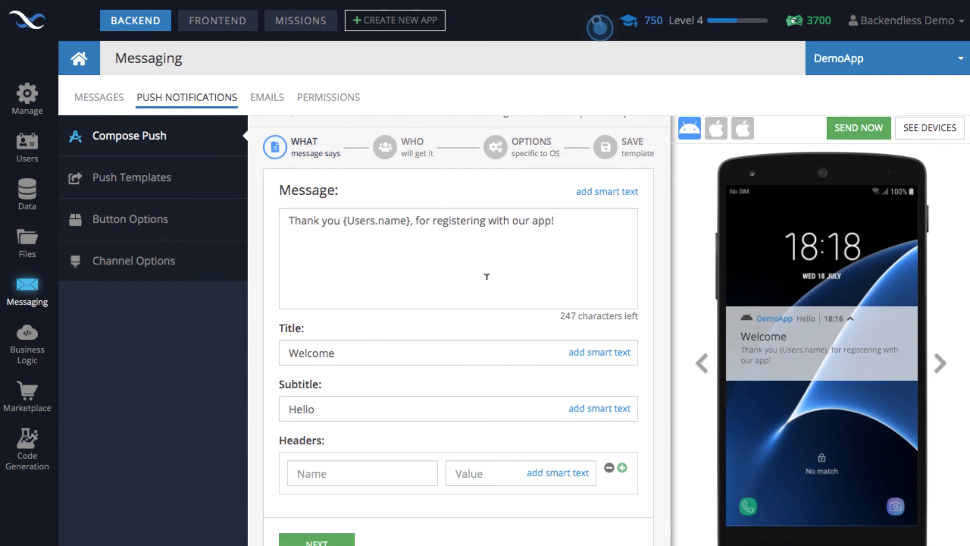